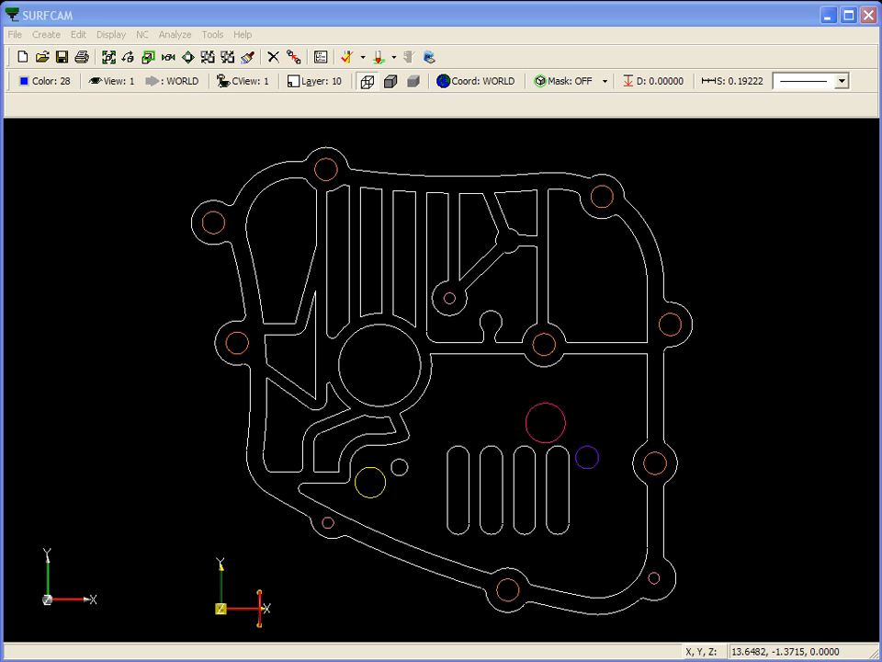
- Turn on Mask 1 and limit its colors to the orange of the bolt-hole circles, picking that color from the geometry
left_click(606, 82)
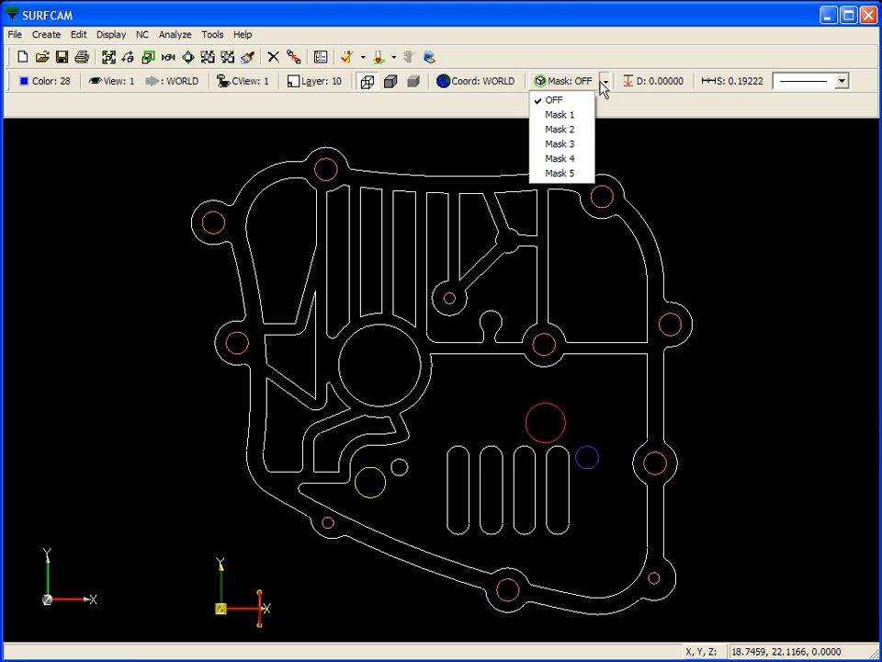
left_click(577, 119)
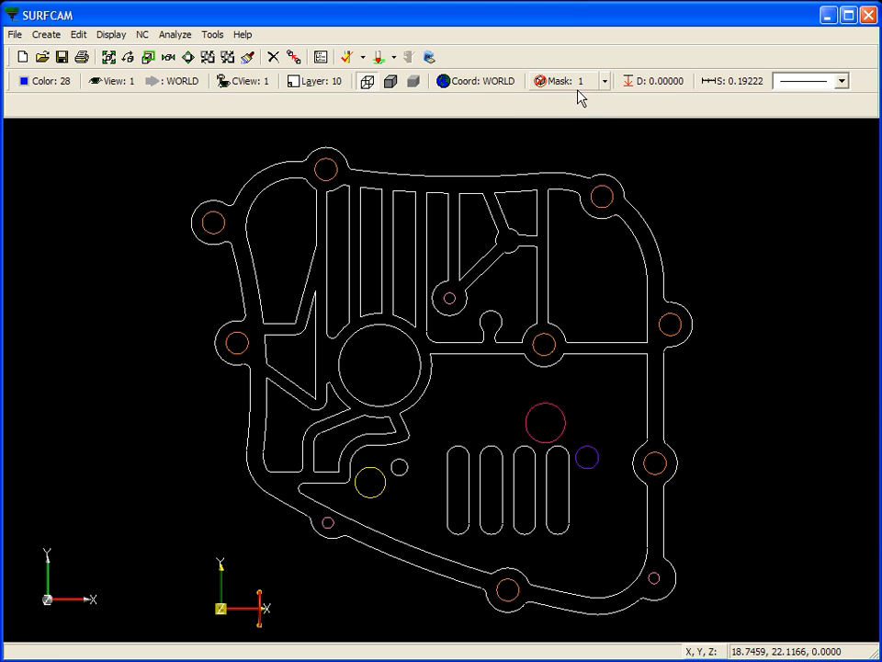
left_click(582, 88)
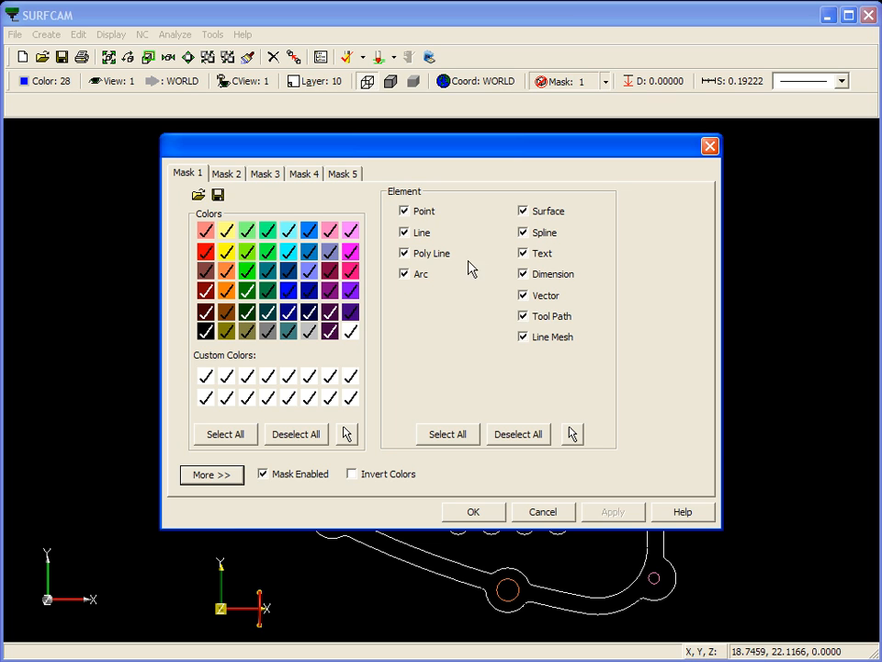
left_click(304, 436)
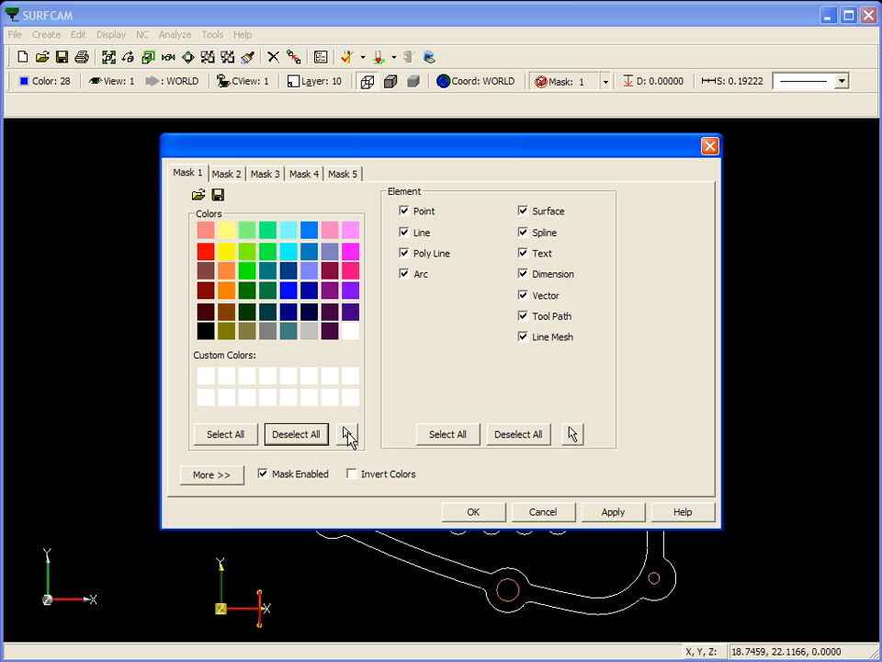
left_click(346, 436)
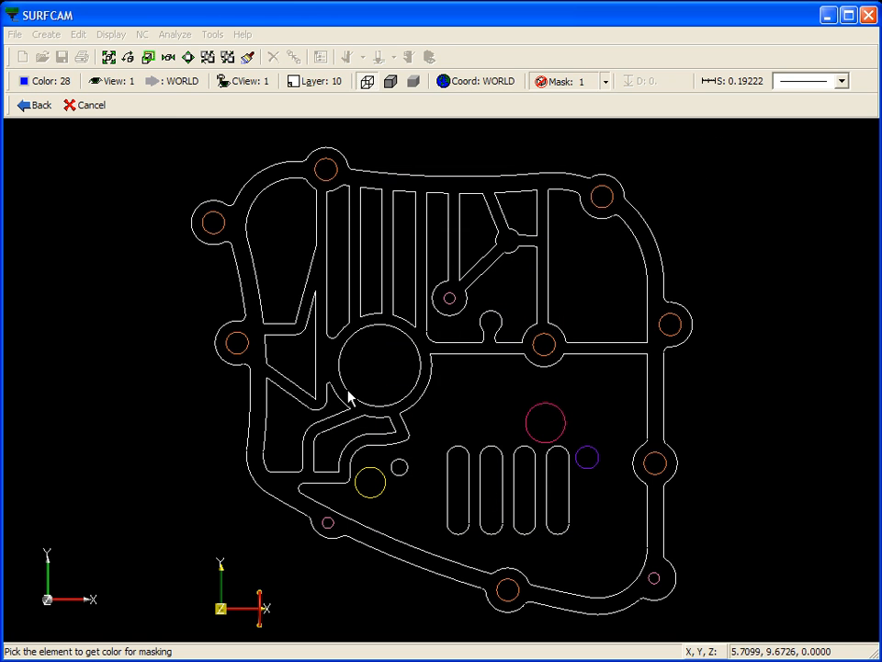
left_click(339, 176)
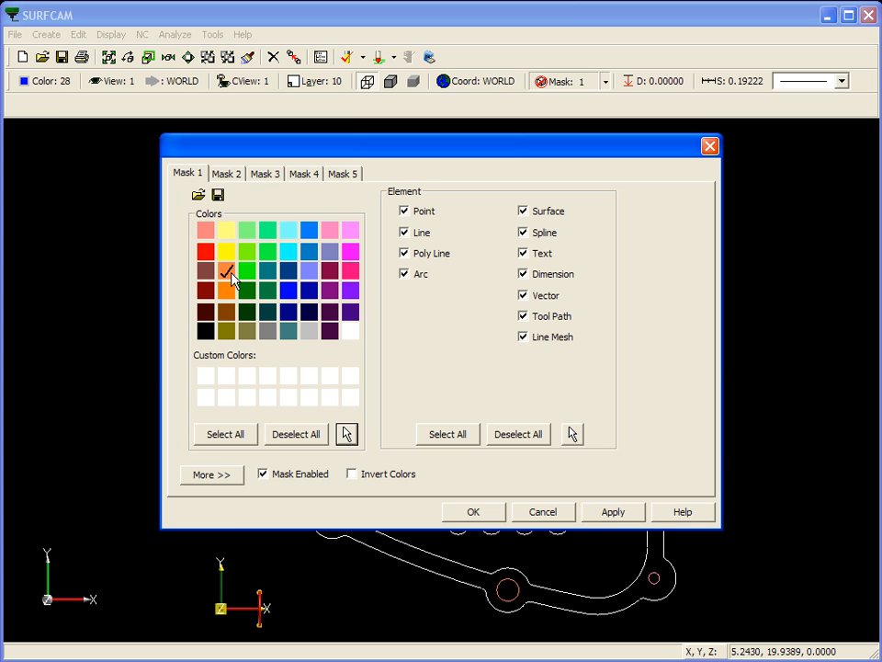
left_click(471, 512)
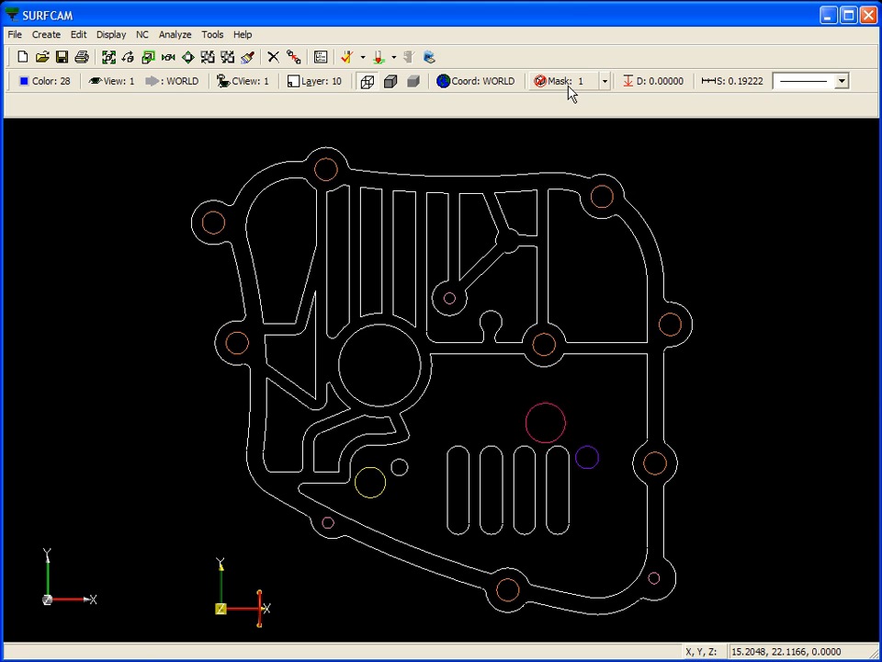
- Recolor all visible elements that pass Mask 1 to dark green and end the color edit
left_click(77, 38)
left_click(93, 53)
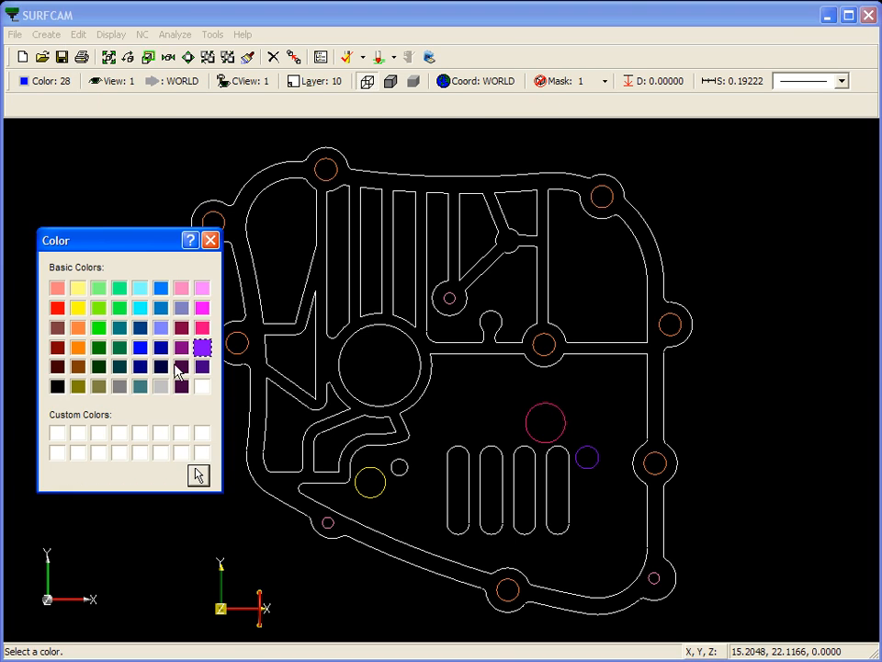
left_click(99, 349)
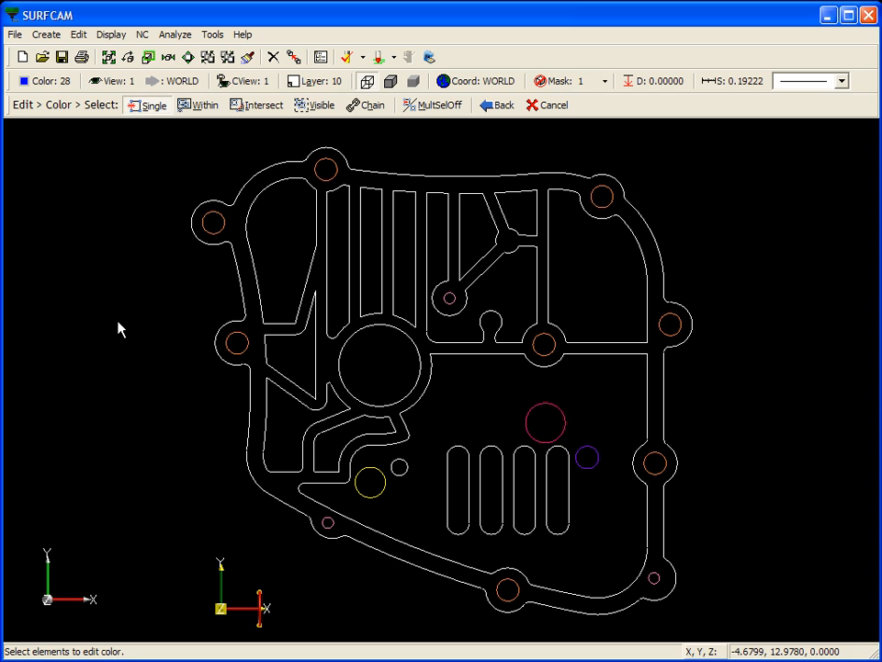
left_click(323, 106)
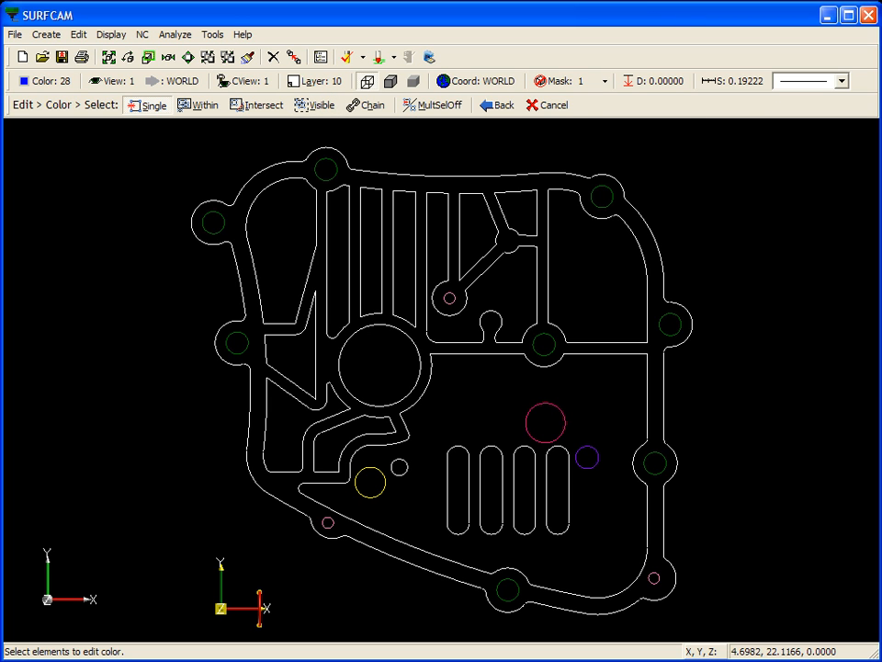
key("Escape")
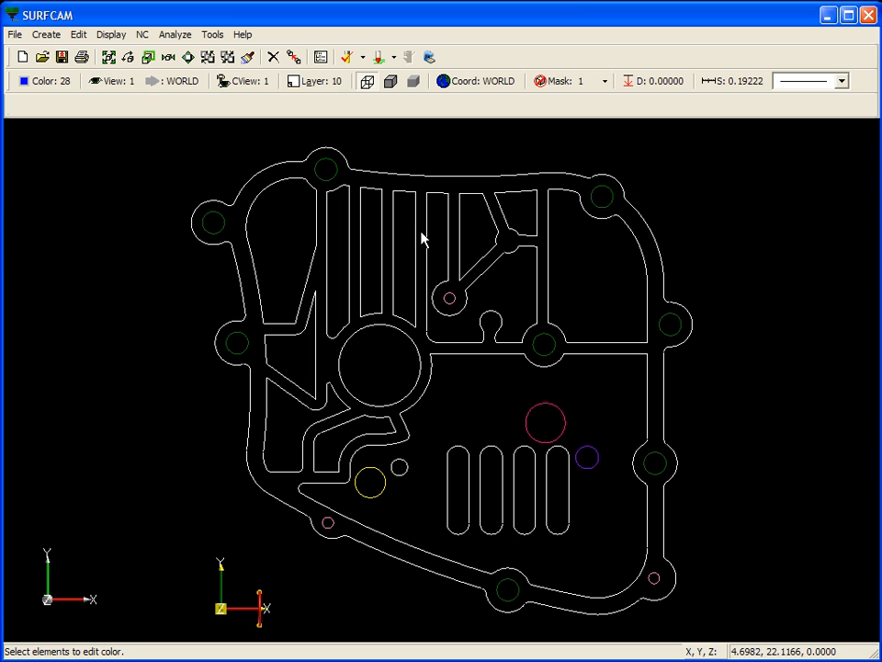
key("Escape")
- Activate Mask 2 and open its settings with the extended element filtering options shown
right_click(440, 287)
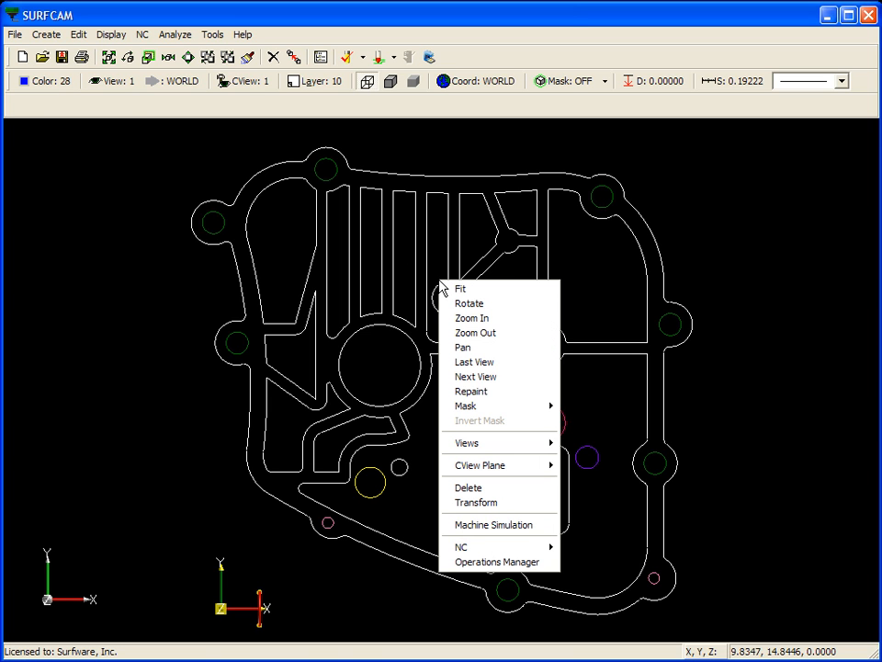
mouse_move(474, 406)
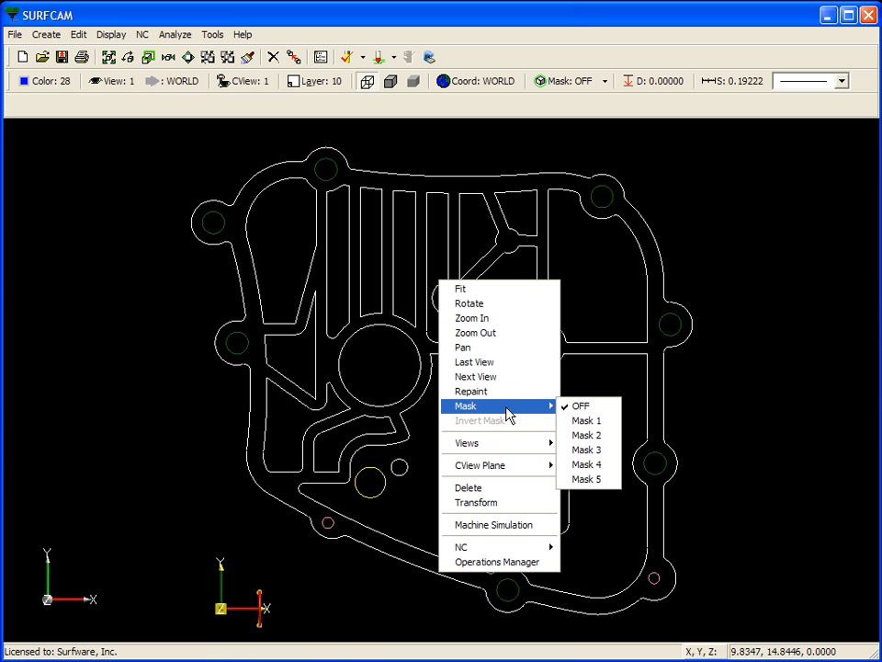
left_click(601, 437)
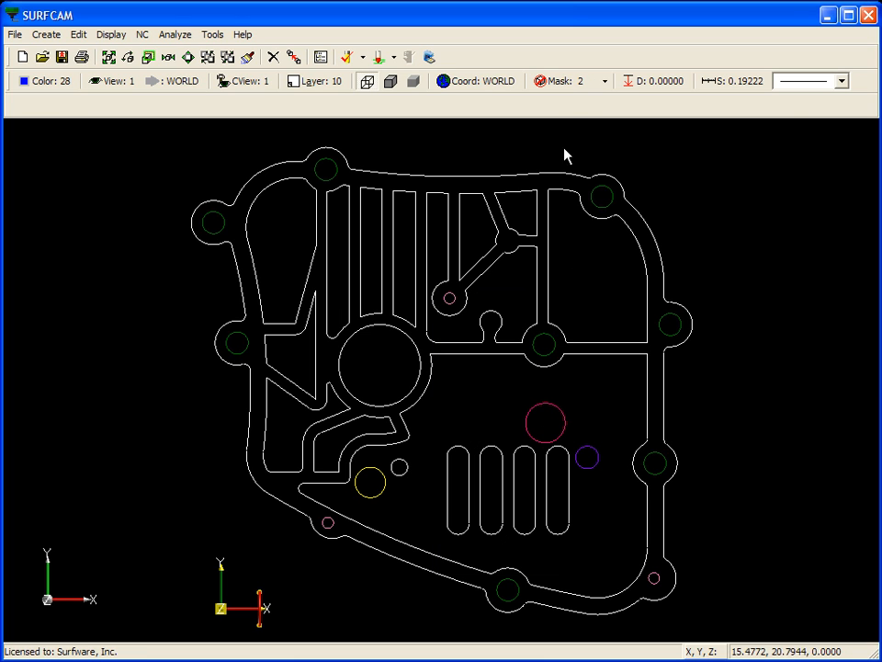
left_click(562, 82)
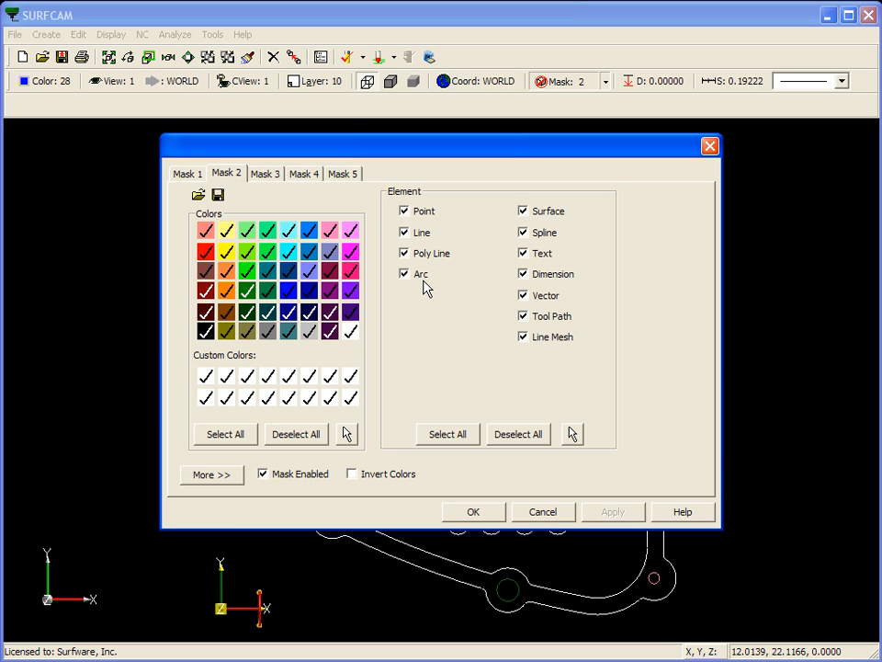
left_click(220, 477)
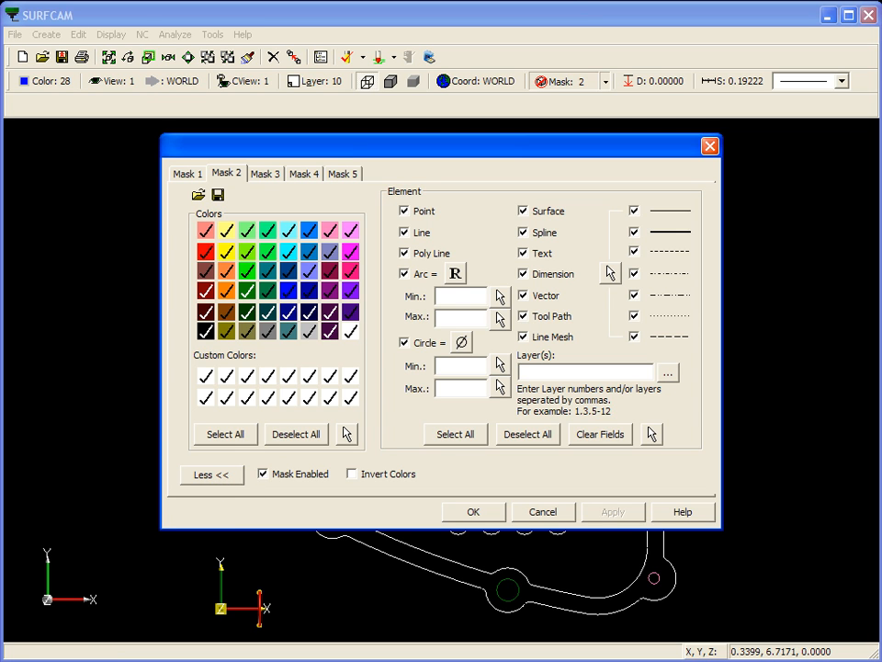
- Toggle the arc and circle size filters between radius and diameter and back
left_click(457, 274)
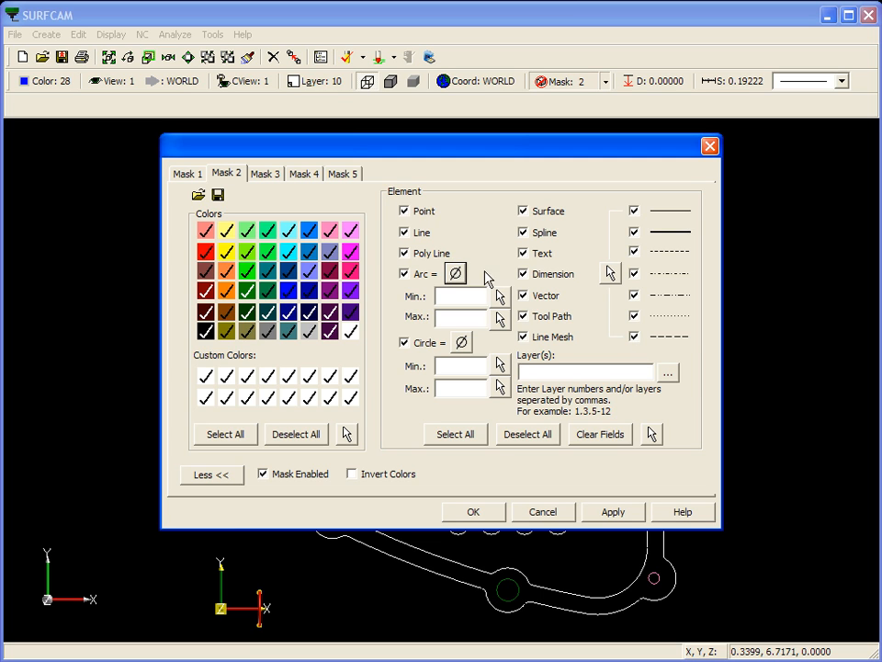
left_click(455, 274)
left_click(463, 344)
left_click(463, 343)
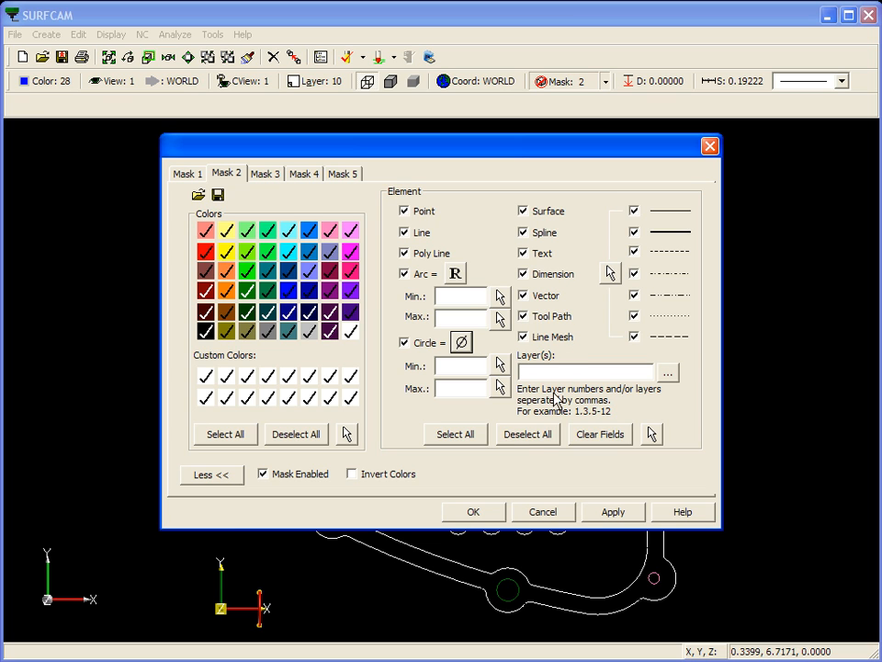
- Restrict Mask 2 to circles with diameters from 0.50000 to 3.69528, picking the limits from the lower-left pink circle and the large central circle
left_click(528, 433)
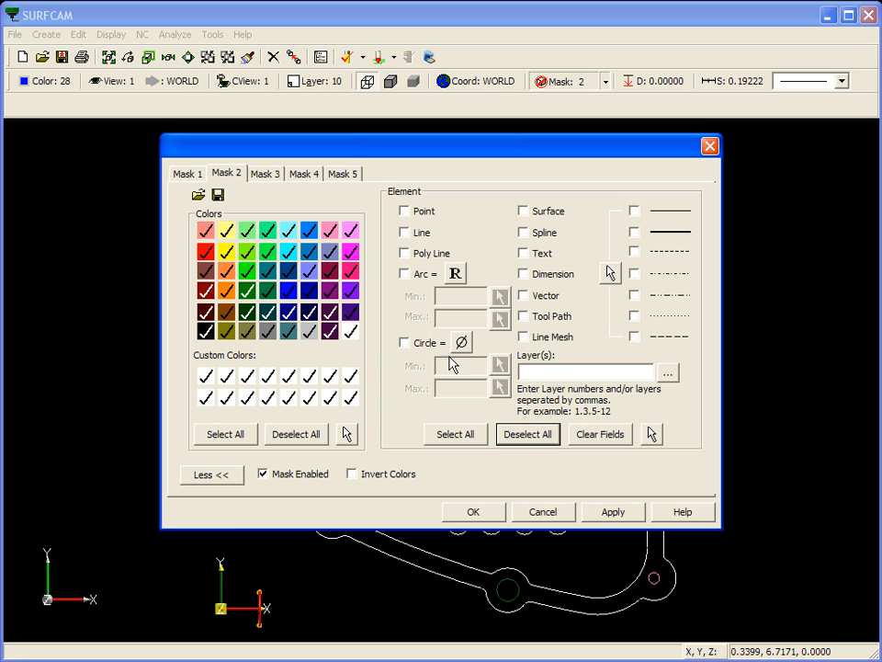
left_click(409, 344)
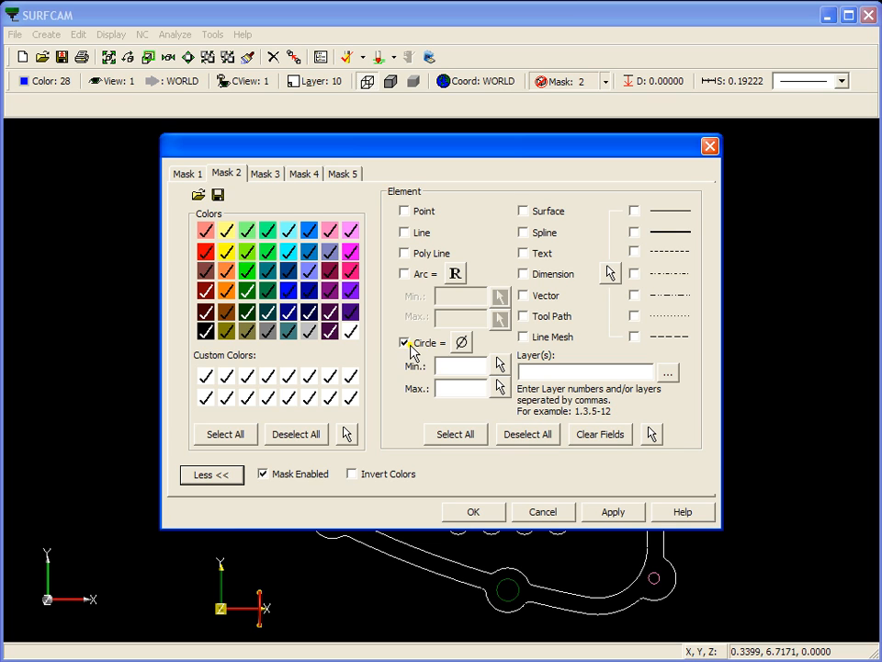
left_click(501, 365)
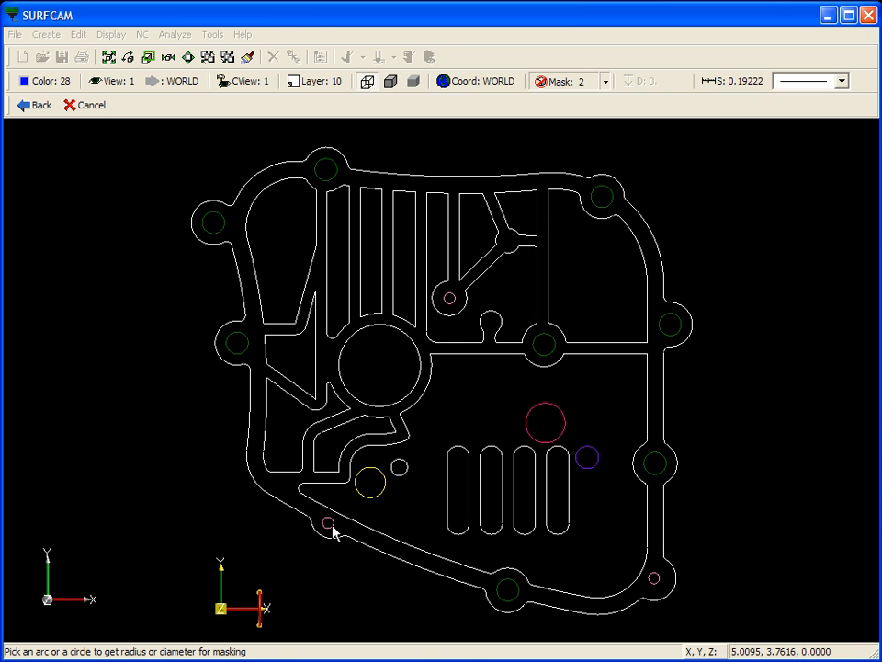
left_click(330, 530)
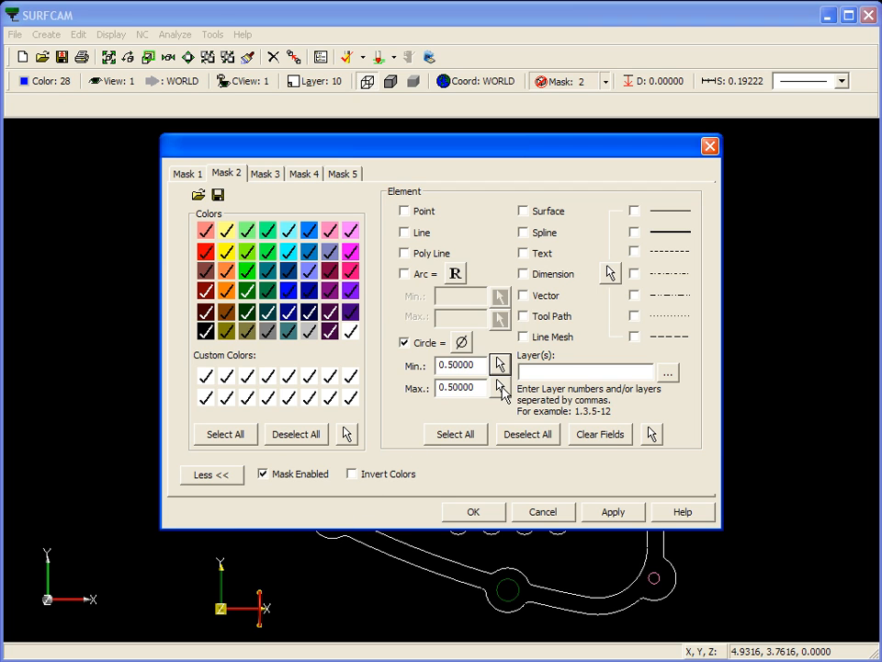
left_click(500, 387)
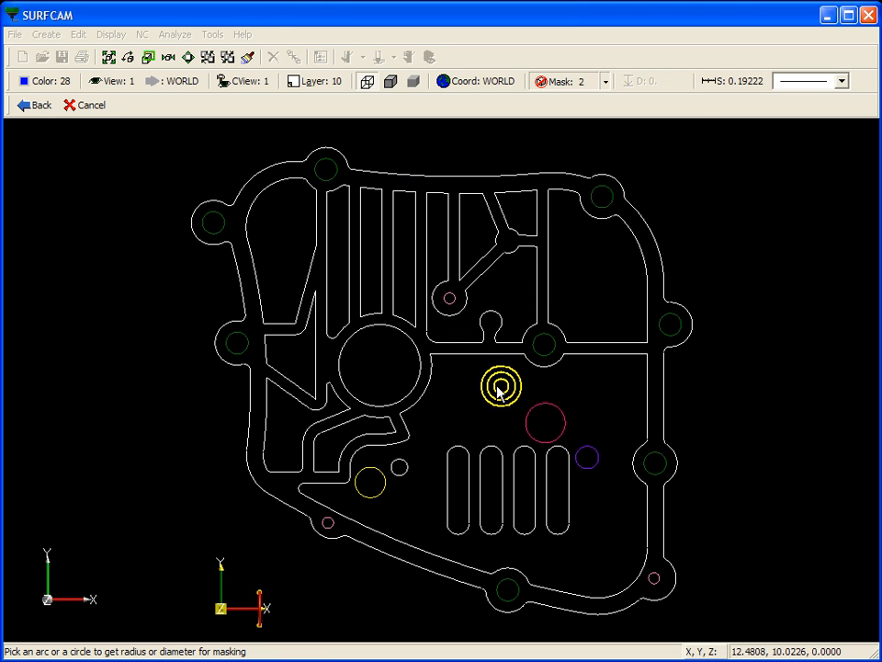
left_click(405, 338)
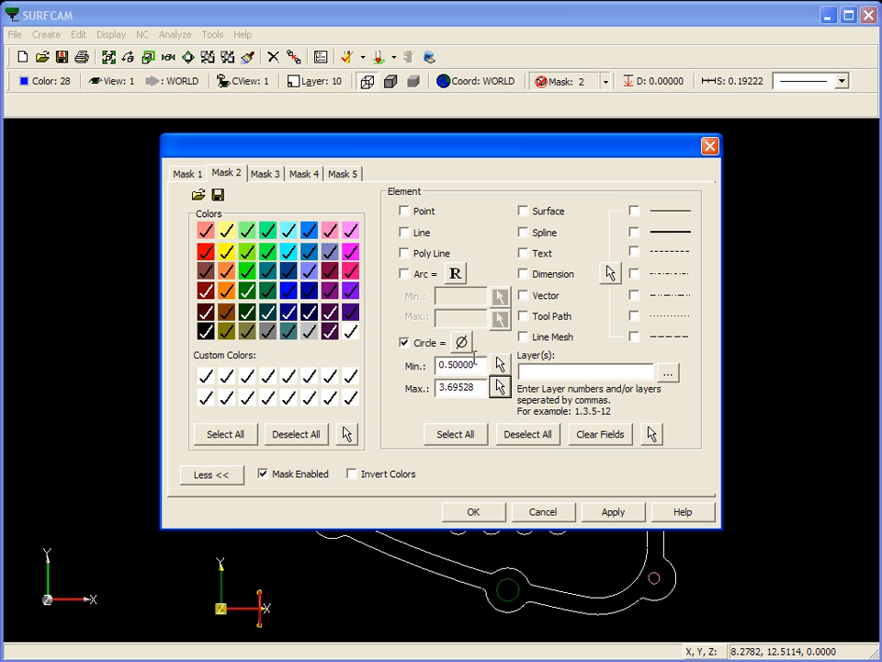
double_click(478, 364)
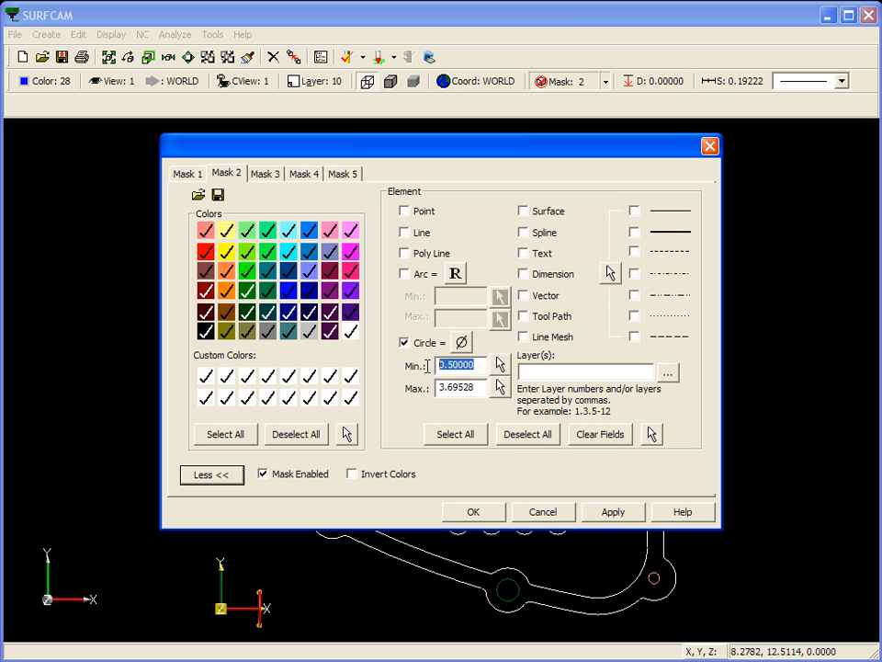
left_click(483, 388)
double_click(483, 388)
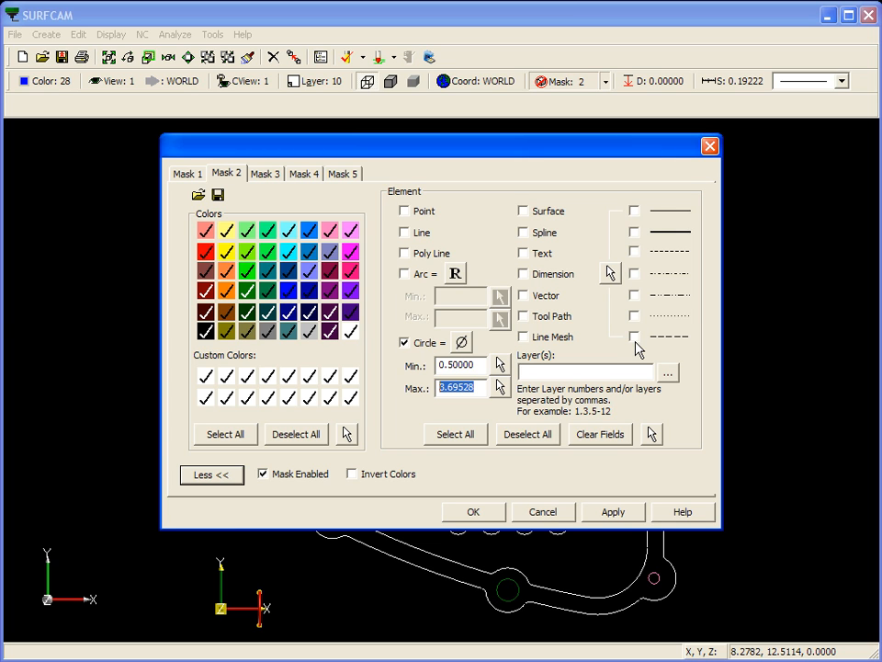
- Allow only the thin solid line font in Mask 2, picked from the large central circle, and accept the mask settings
left_click(610, 272)
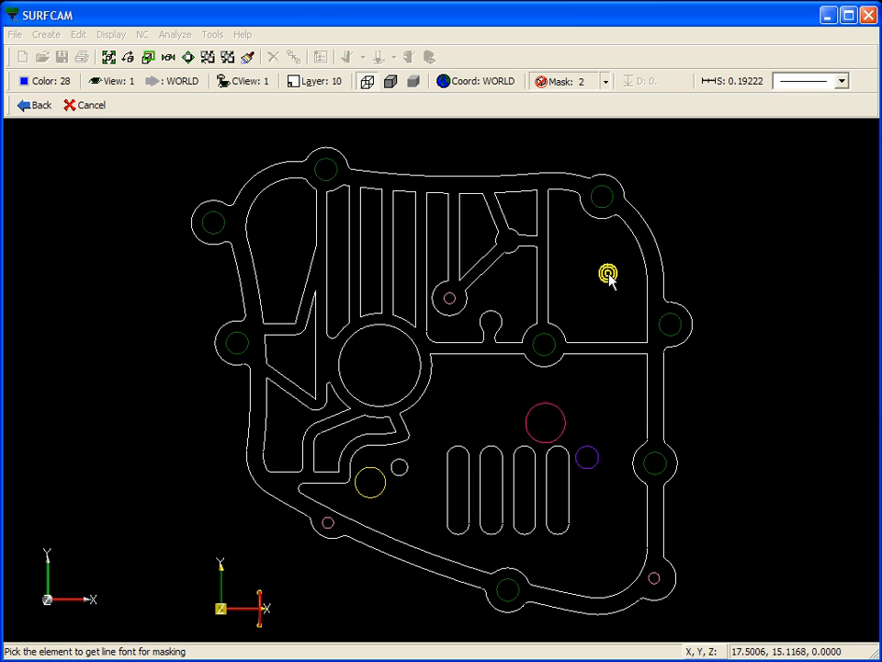
left_click(376, 325)
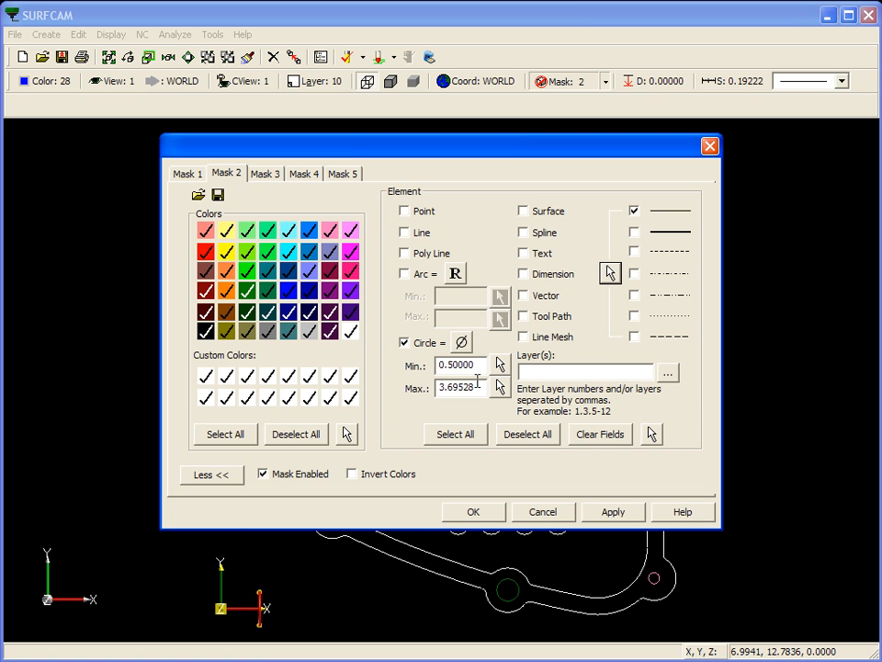
left_click(473, 512)
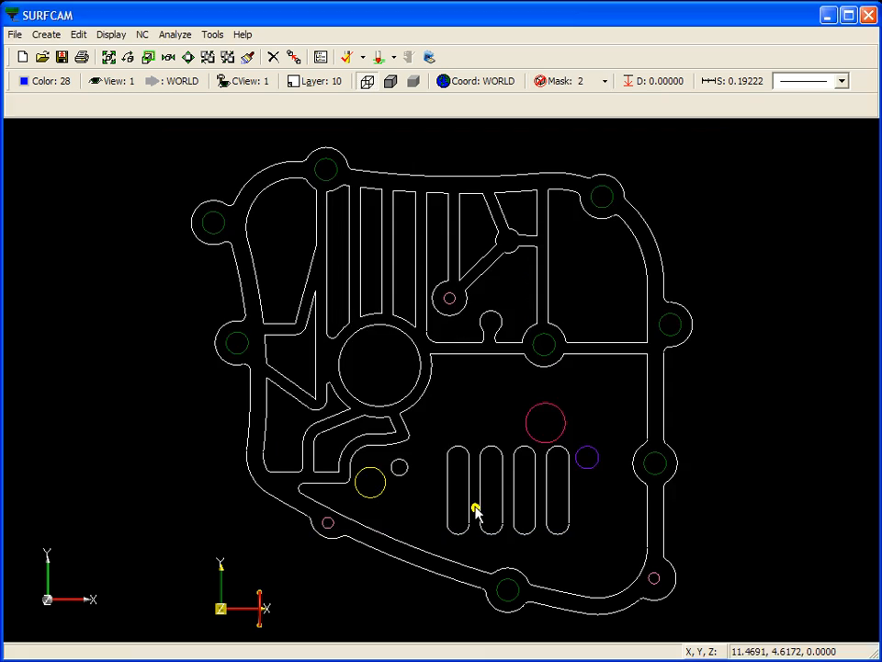
- Copy all visible circles that pass the mask once by an X distance of 30, keeping their original color and layer, and fit the view
right_click(354, 295)
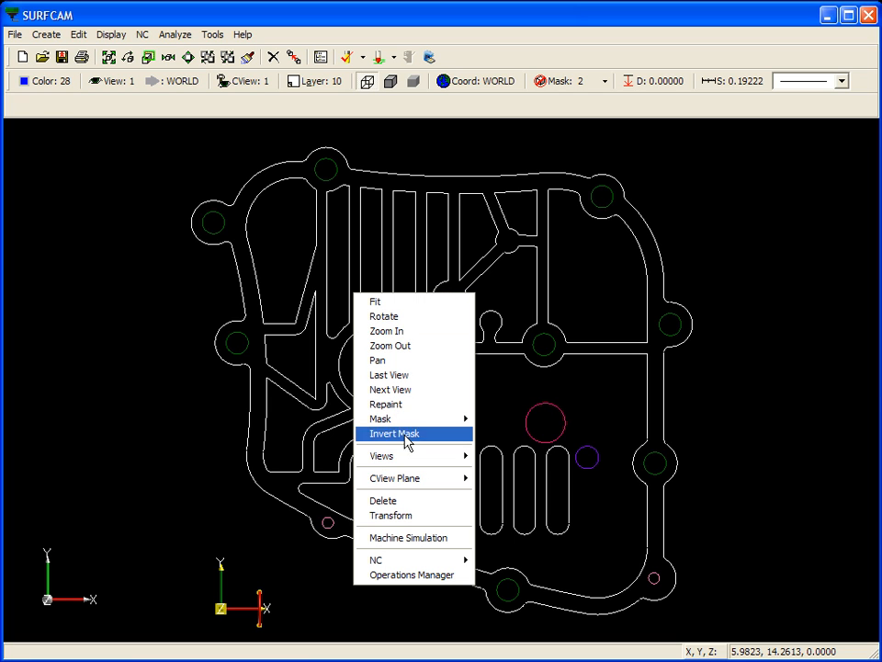
left_click(412, 517)
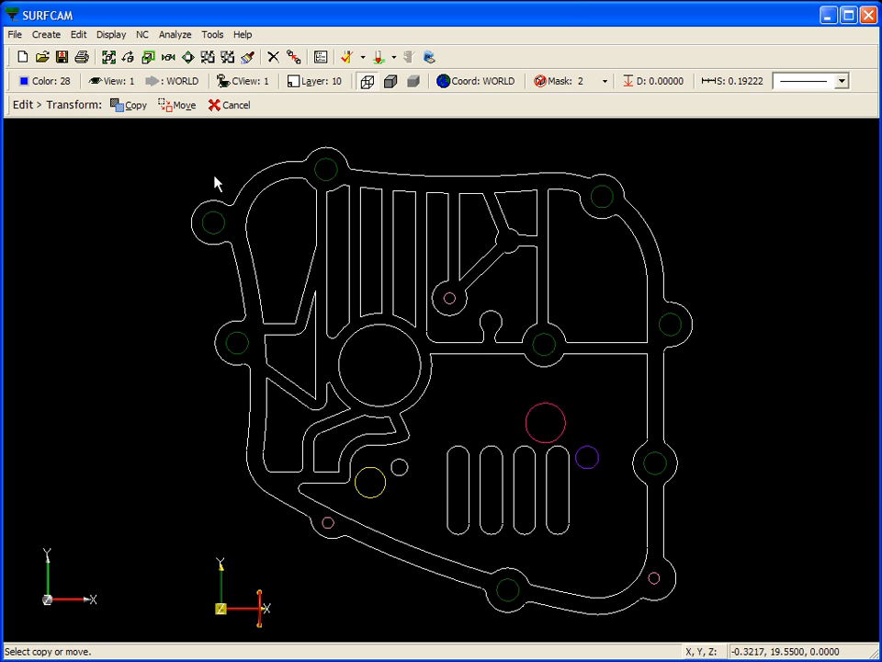
left_click(131, 105)
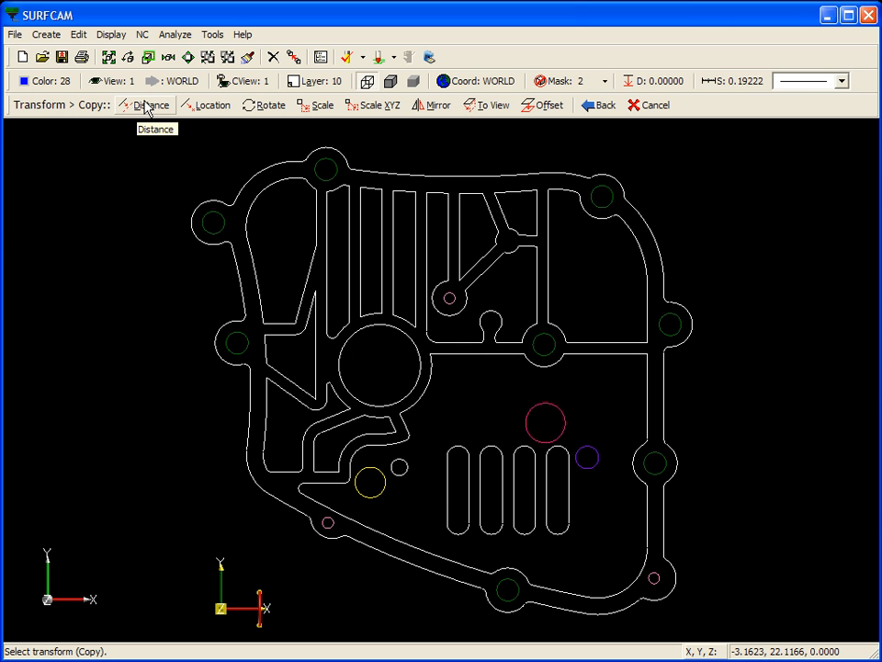
left_click(160, 107)
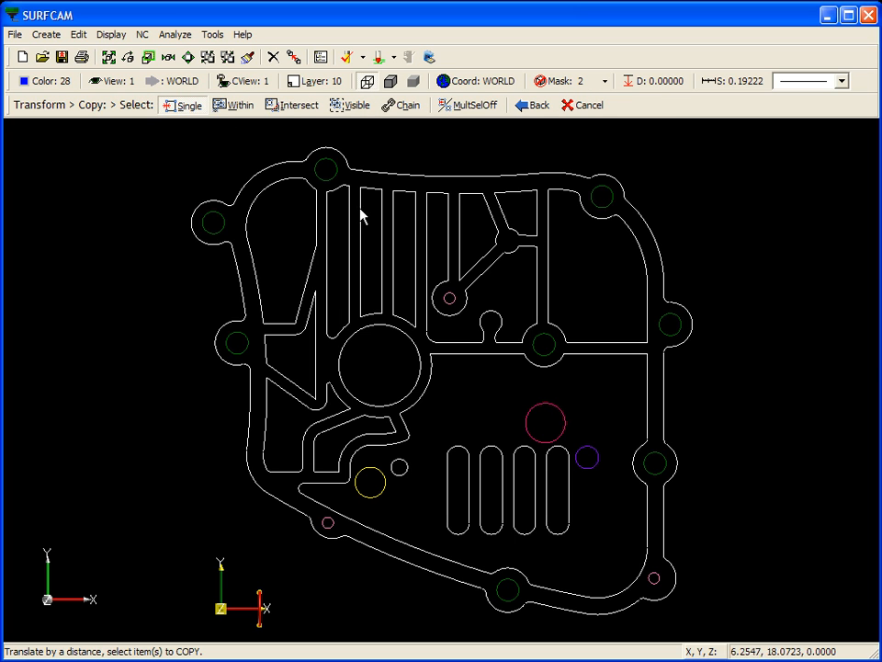
left_click(355, 107)
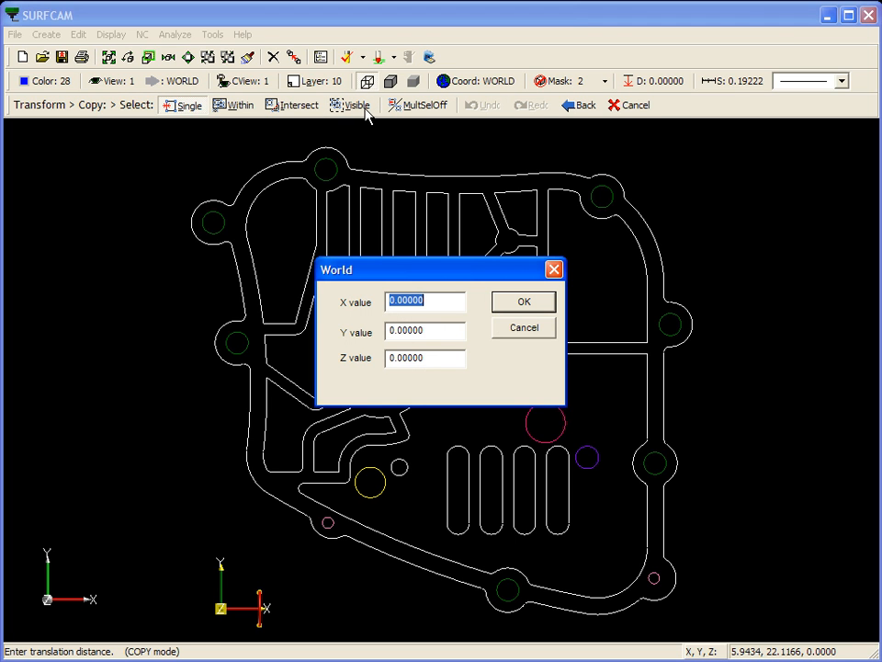
type("30")
left_click(438, 328)
left_click(527, 304)
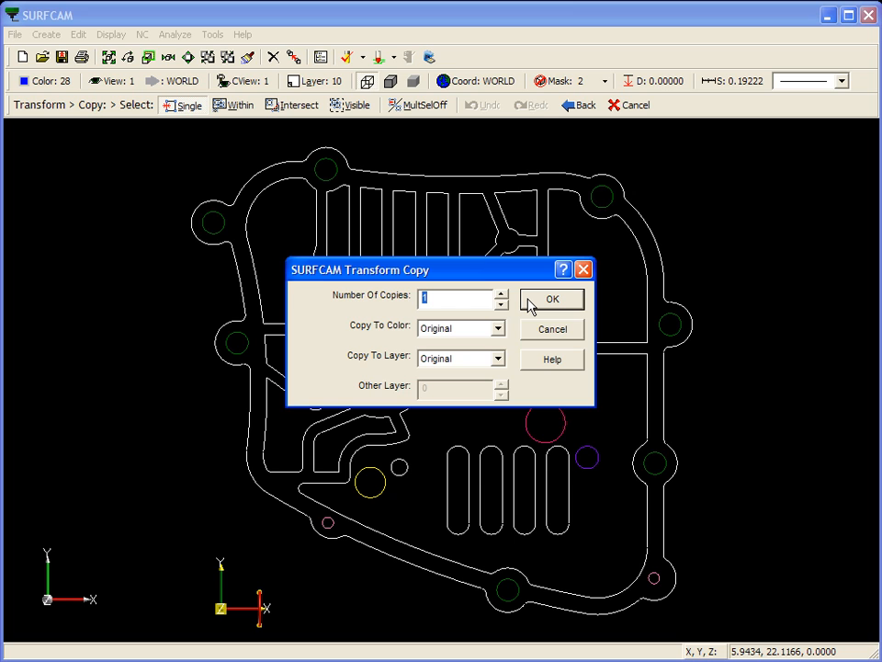
left_click(531, 303)
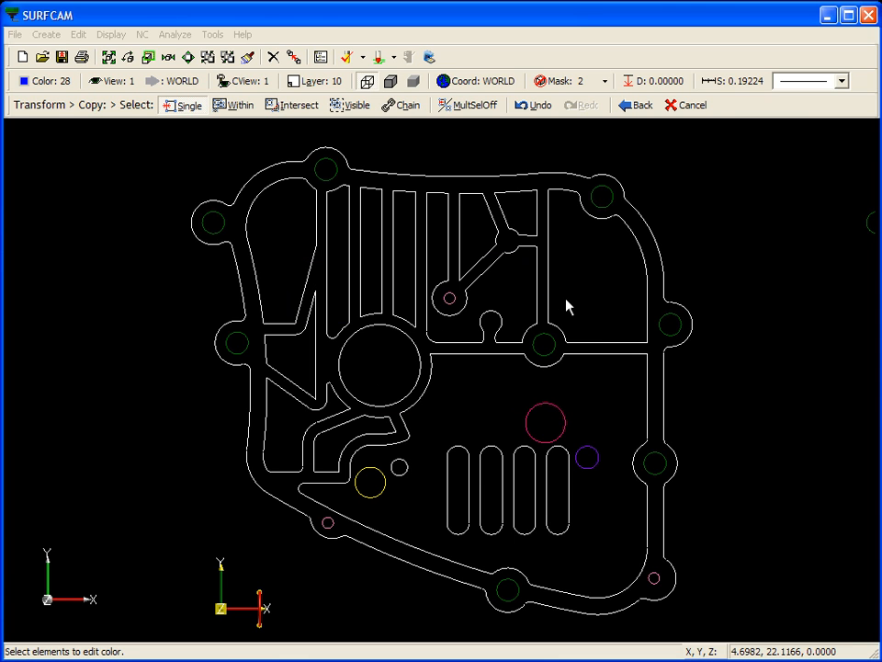
left_click(109, 56)
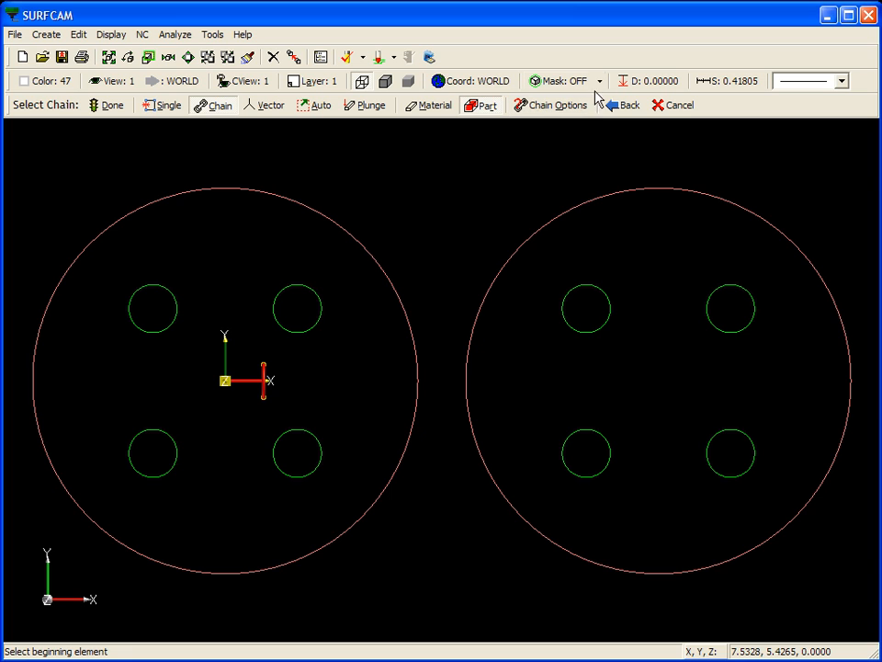
- Activate Mask 3 and allow only the green color, picked from one of the small circles
left_click(598, 84)
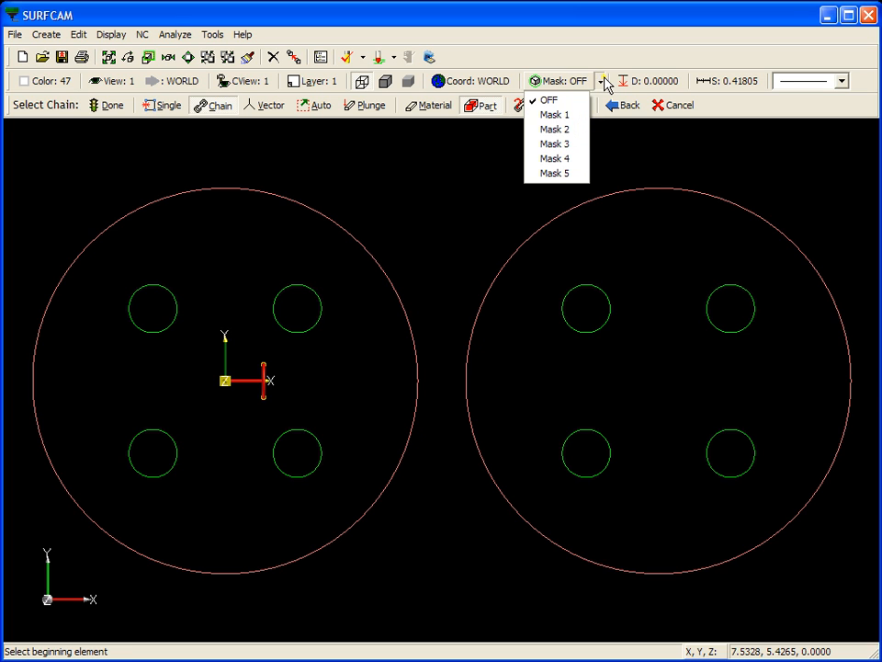
left_click(562, 144)
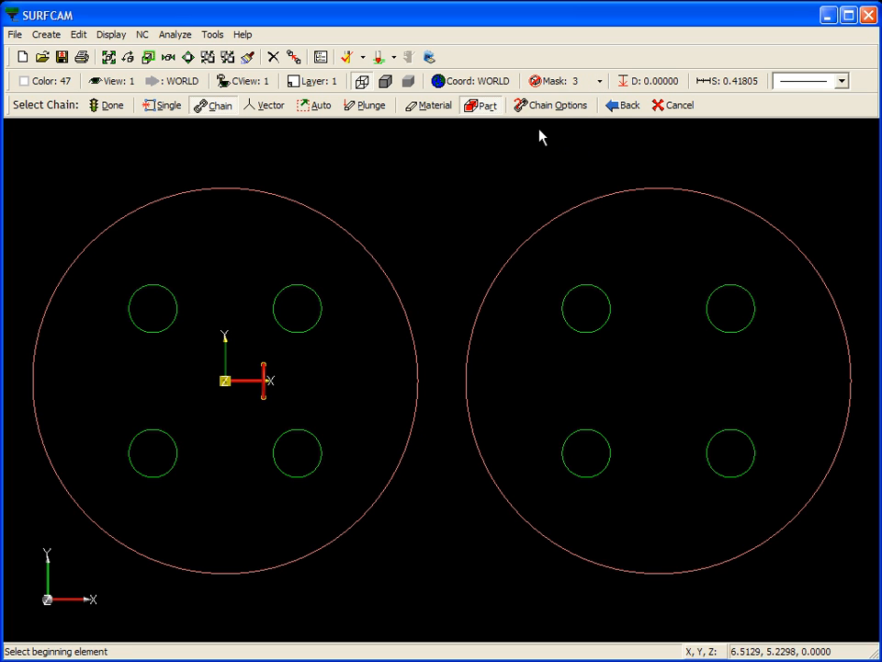
left_click(545, 81)
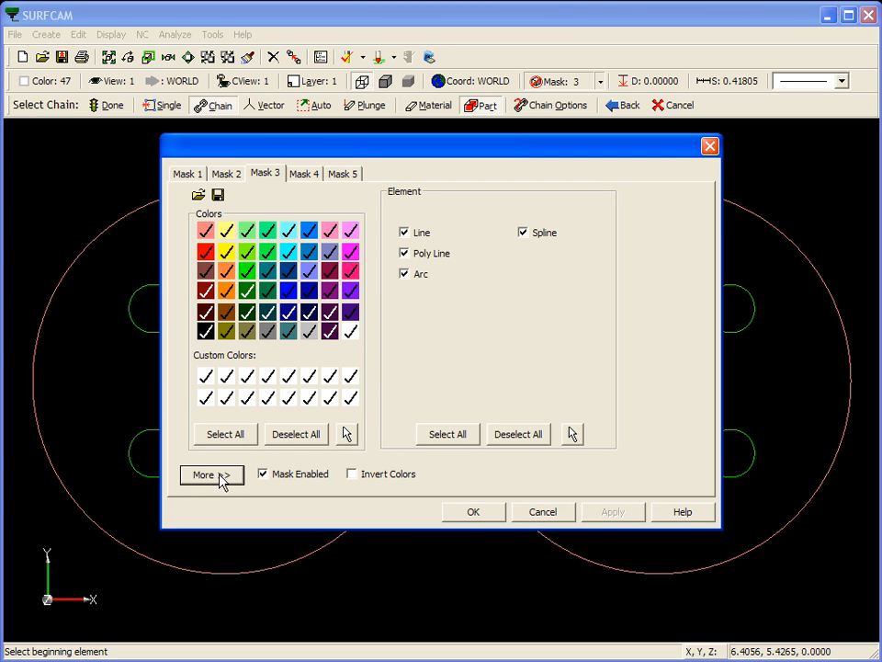
left_click(294, 436)
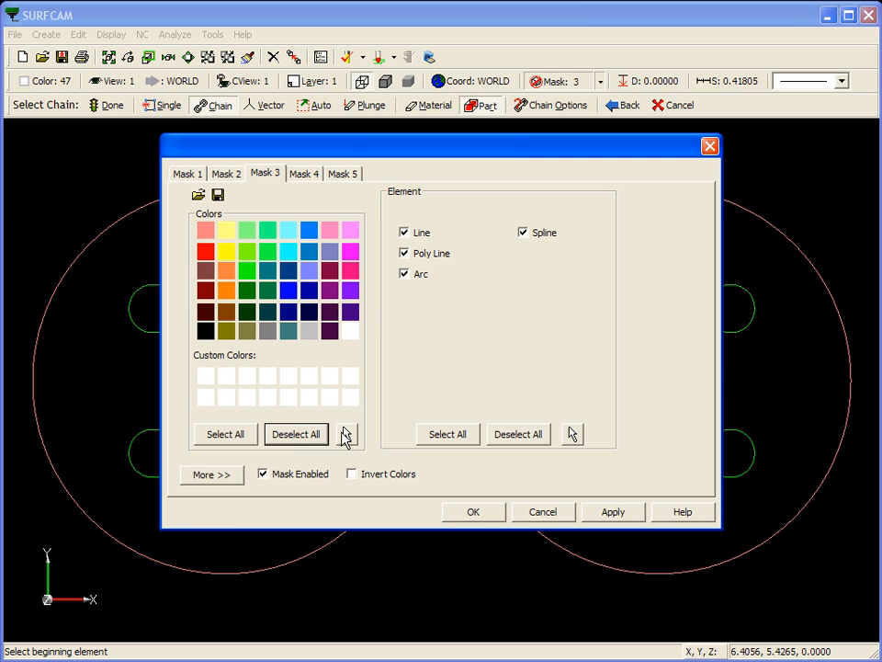
left_click(346, 435)
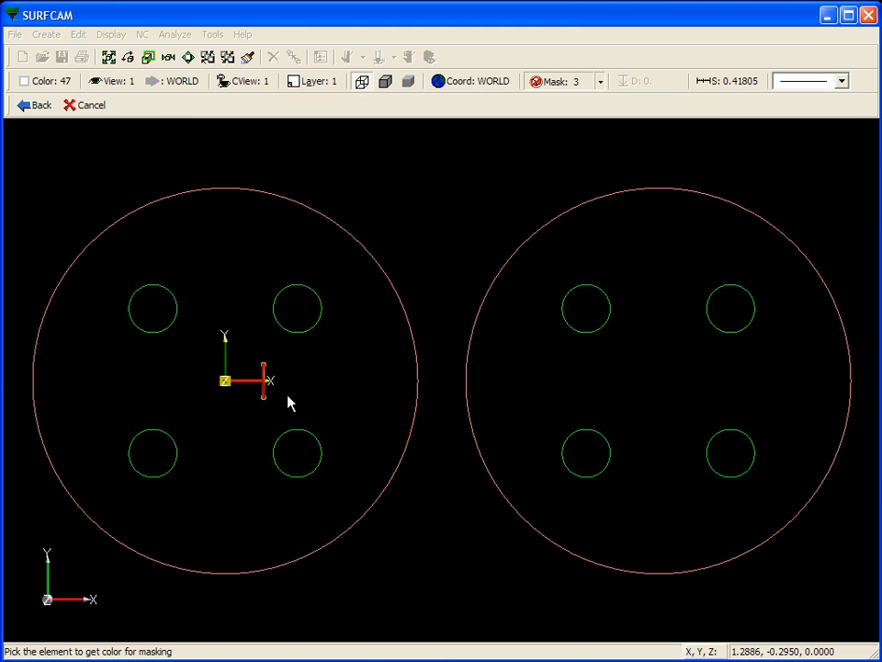
left_click(177, 324)
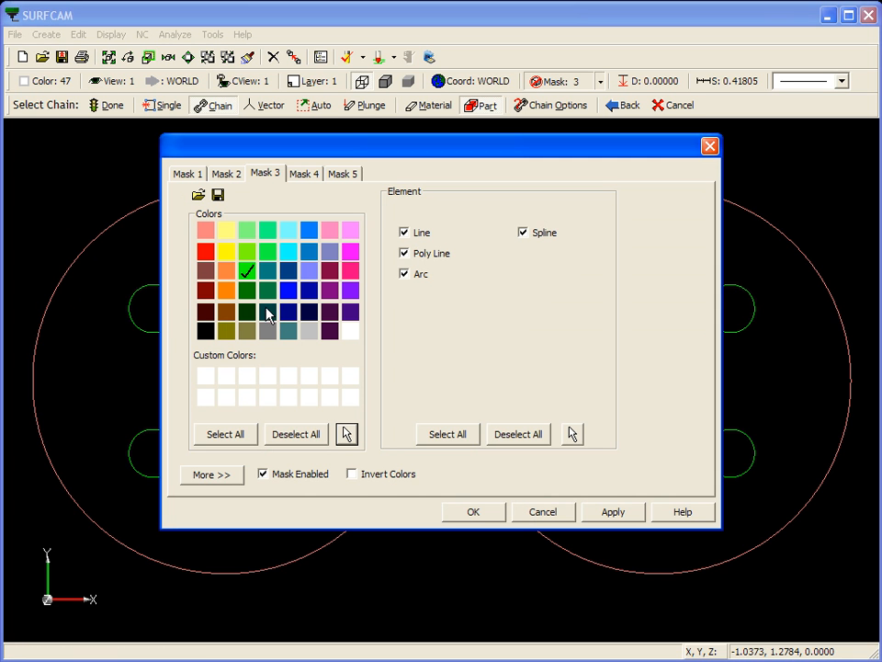
left_click(470, 512)
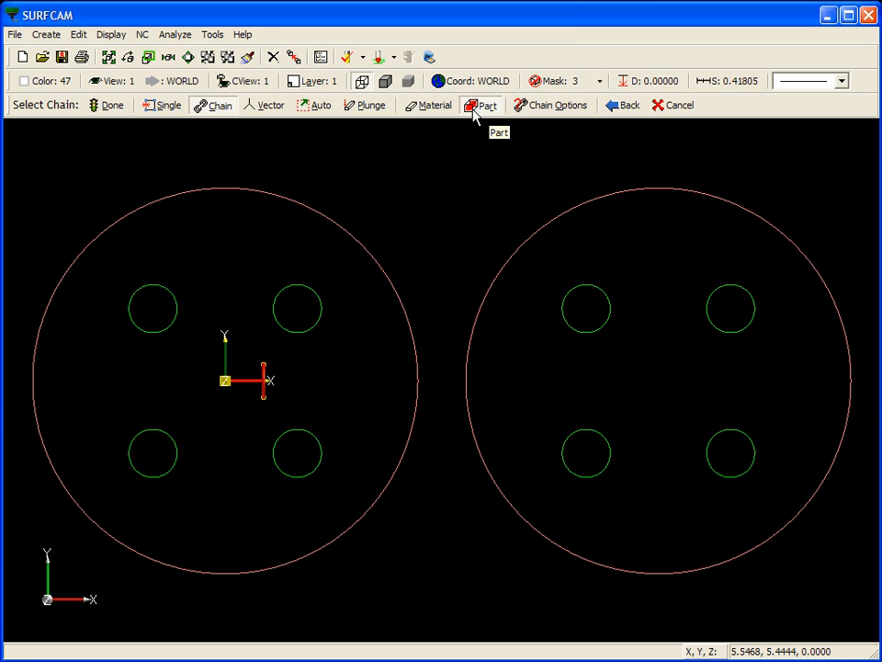
- Auto-chain all visible small green circles as part boundaries
left_click(320, 107)
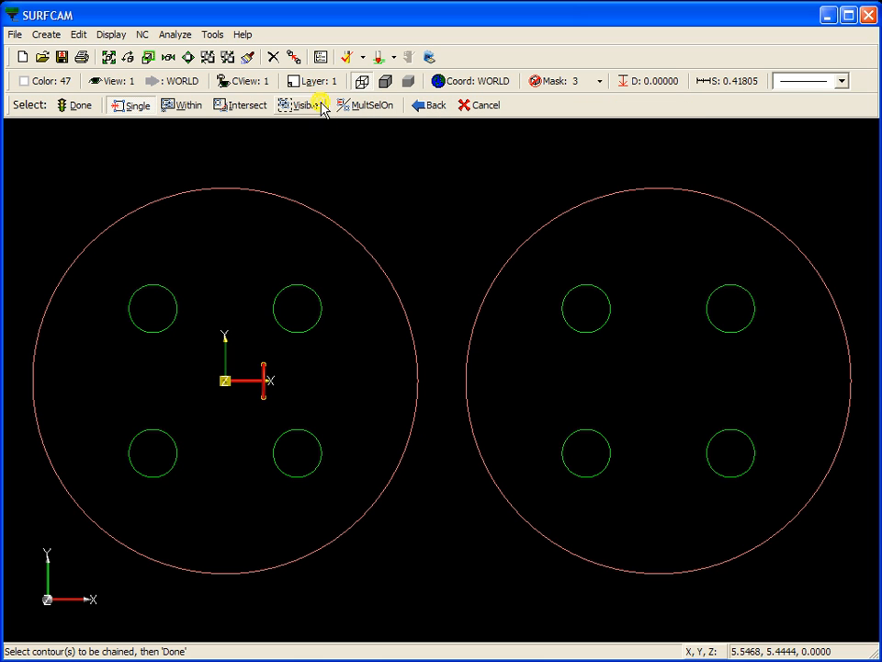
left_click(306, 105)
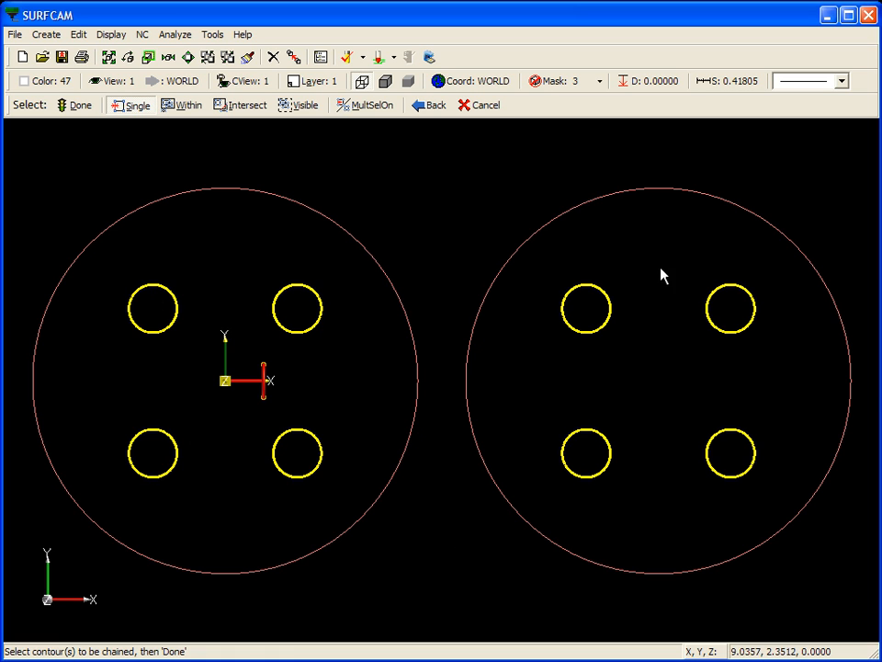
left_click(75, 107)
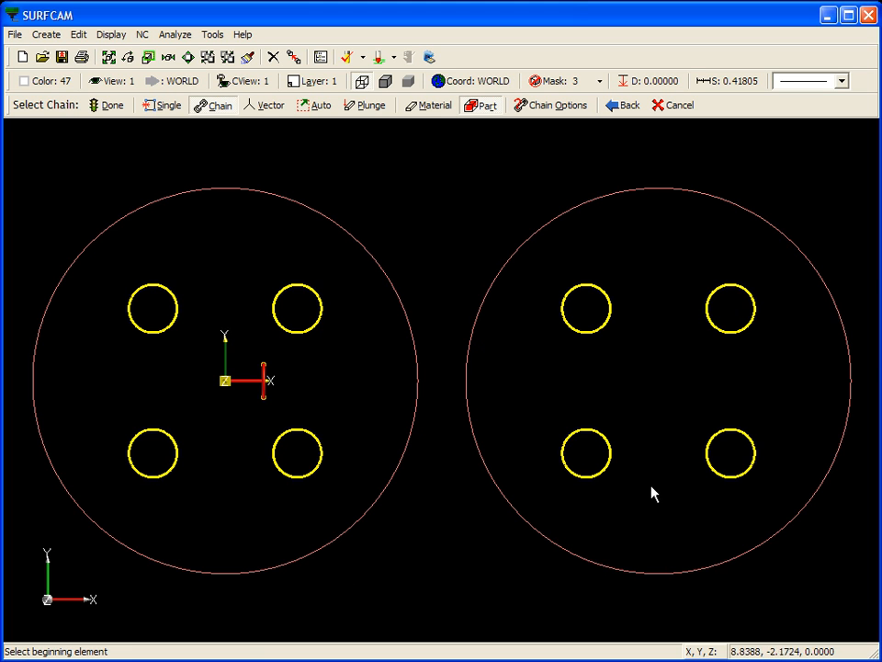
- Invert the color filter of Mask 3 and accept the mask settings
left_click(561, 81)
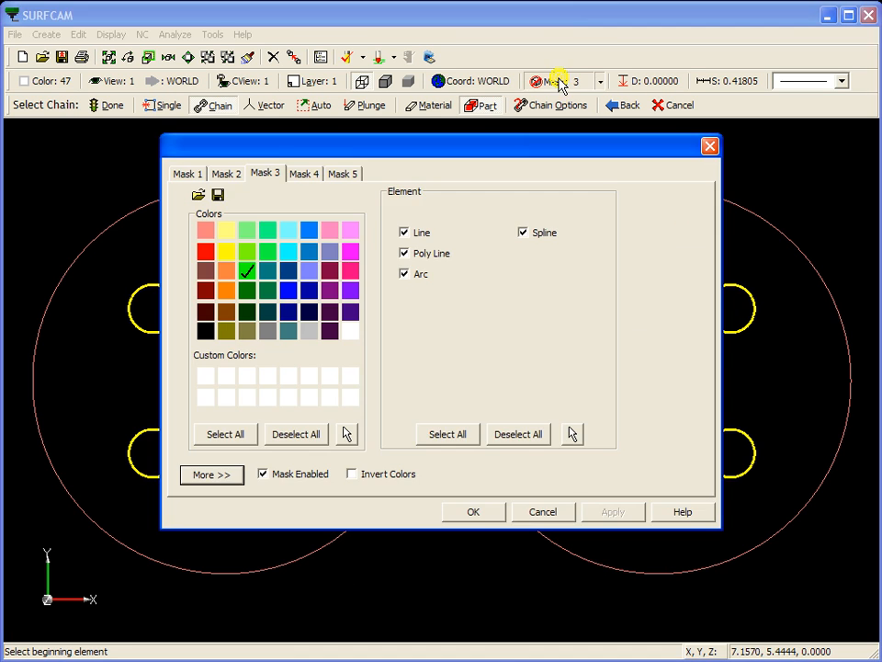
left_click(352, 475)
left_click(473, 512)
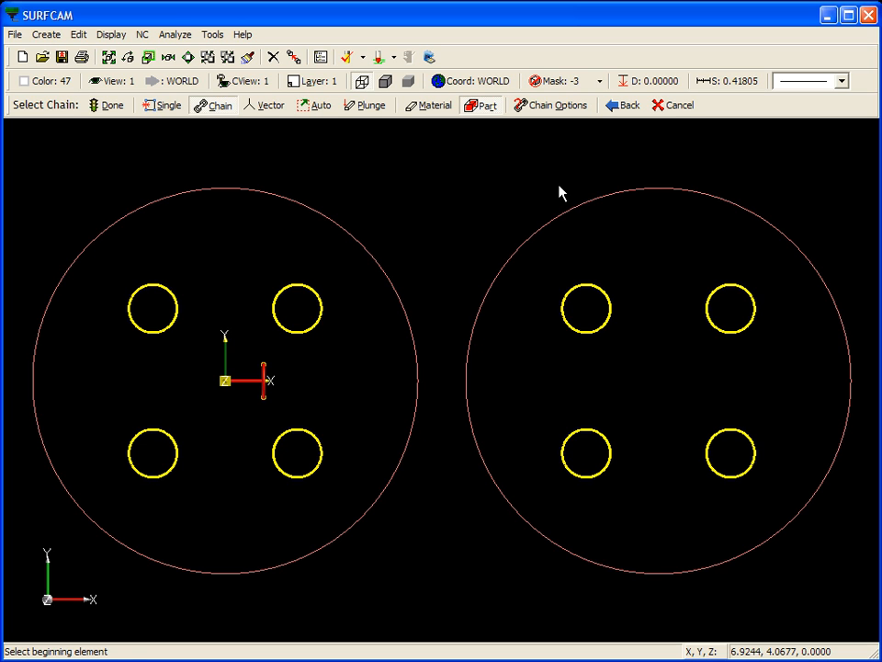
- Auto-chain the two large outer circles as material boundaries using the visible-element selection
left_click(434, 107)
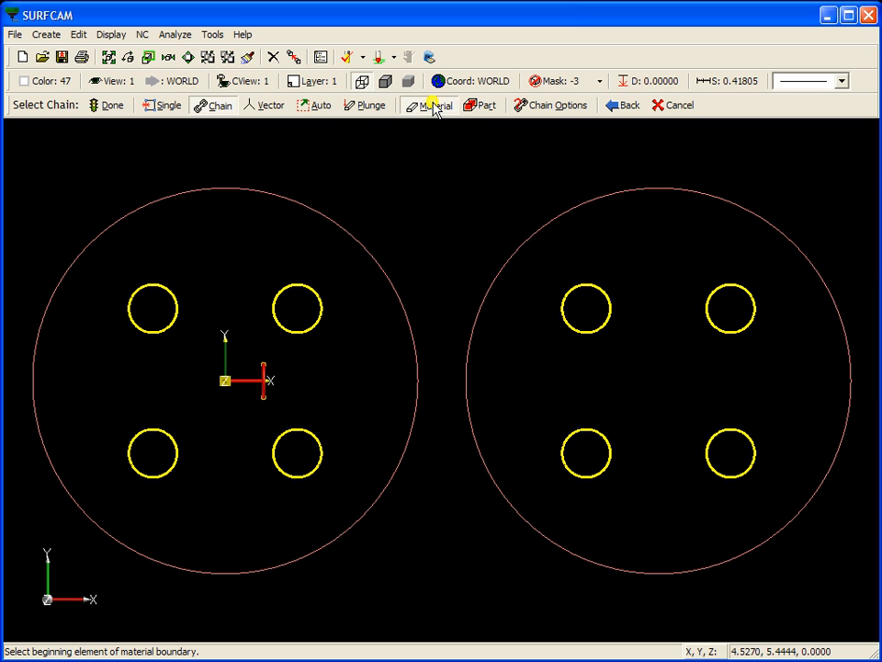
left_click(327, 107)
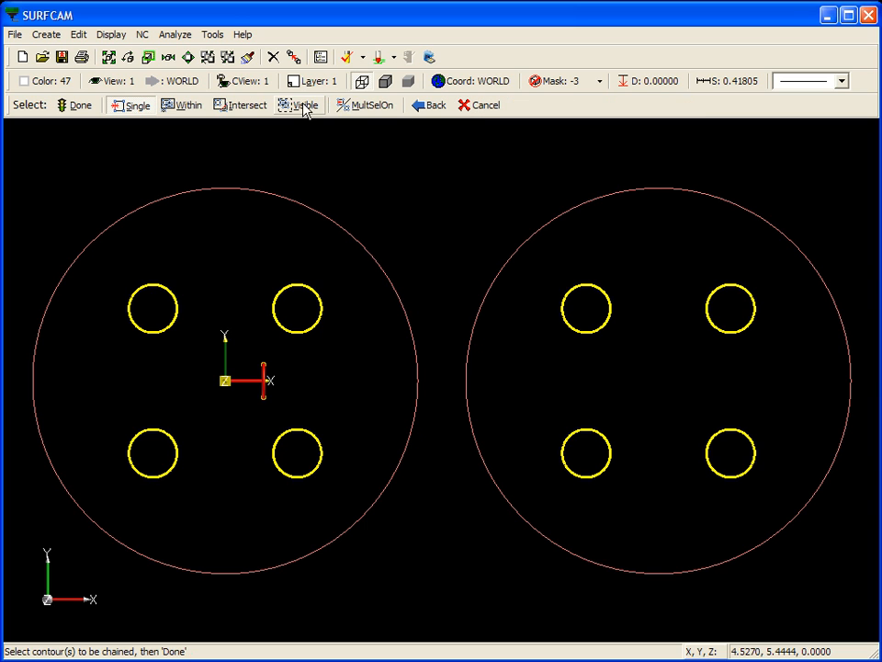
left_click(304, 106)
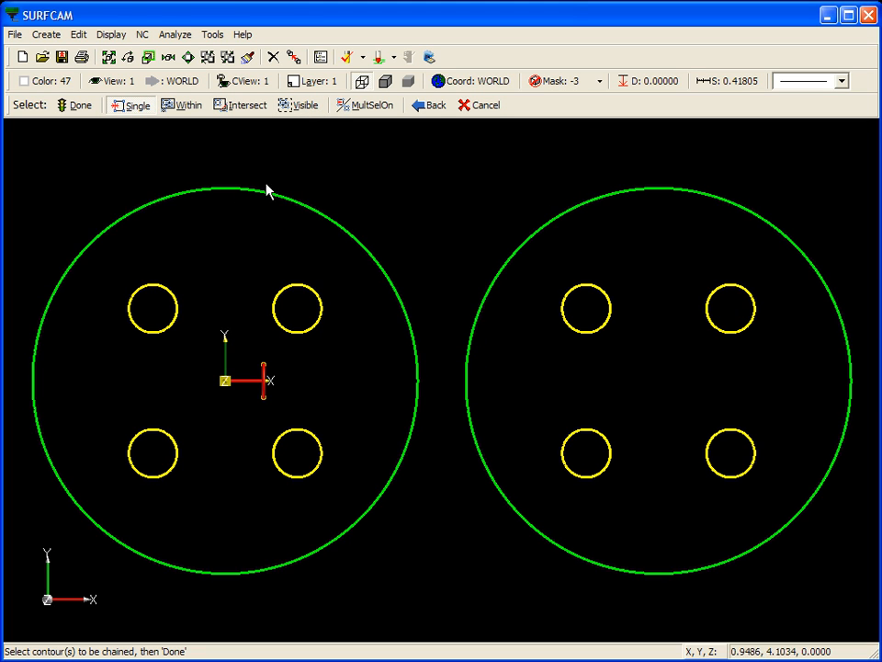